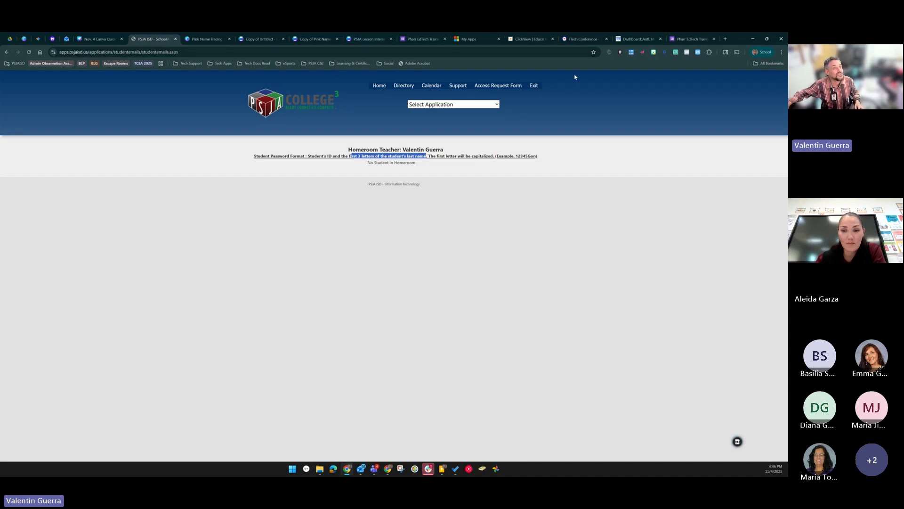
Open the Formando palabras worksheet design and replace the instruction line under its title with "Identifica la primera sílaba".
left_click(94, 42)
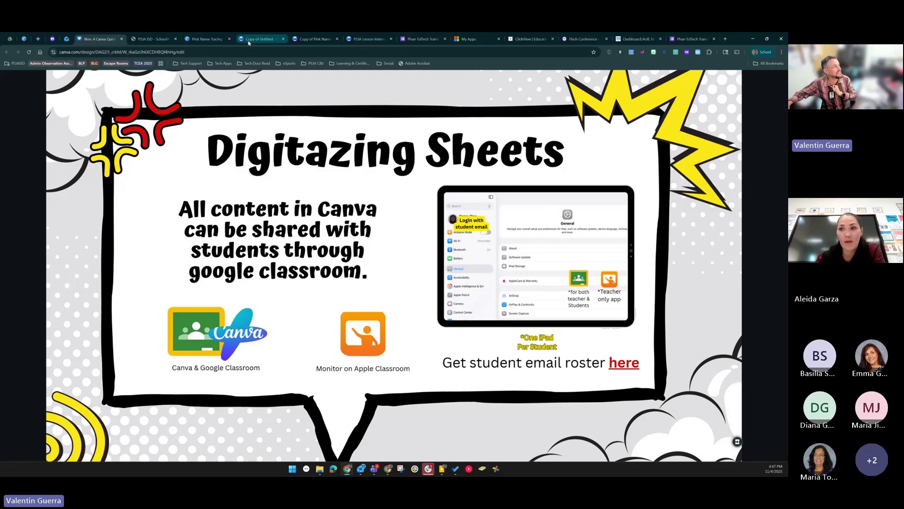
mouse_move(247, 42)
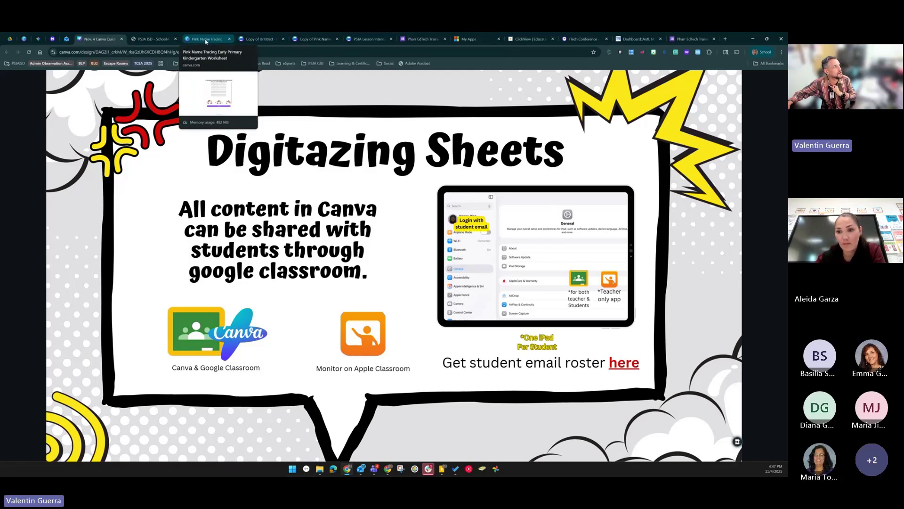
left_click(251, 40)
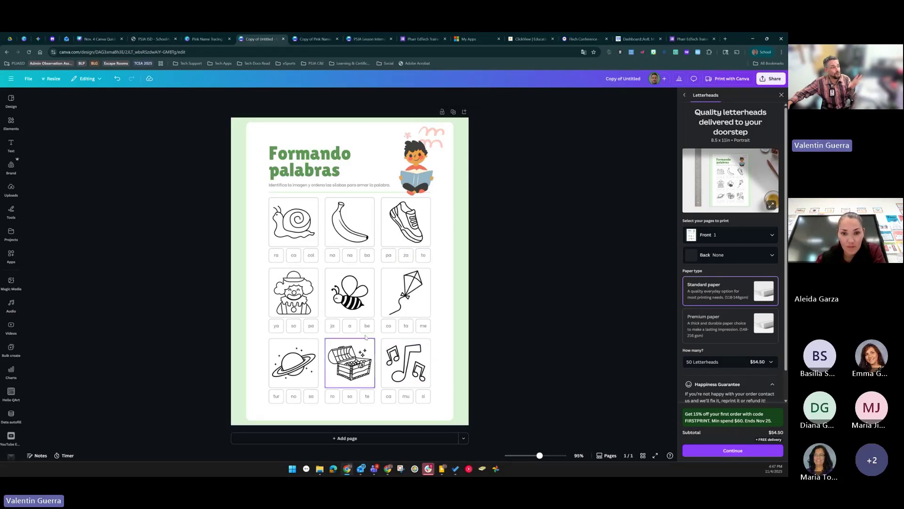
double_click(315, 186)
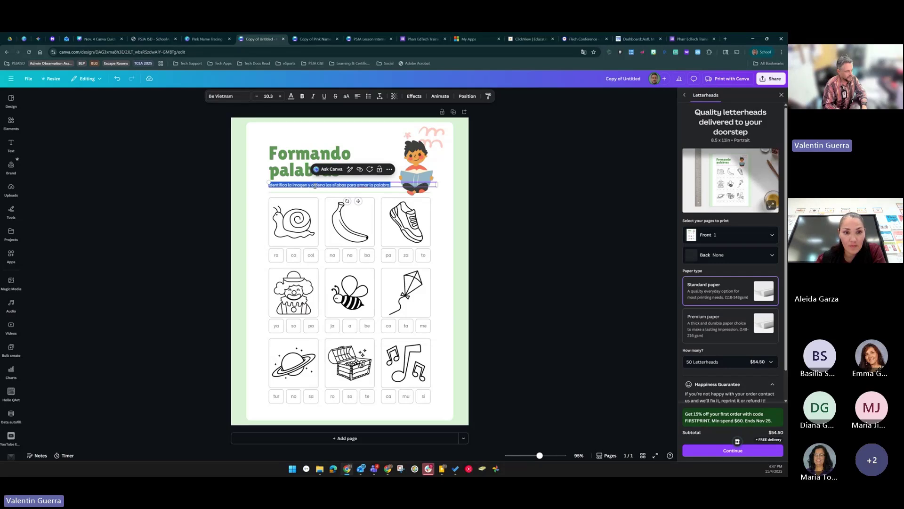
type("Identifica lo")
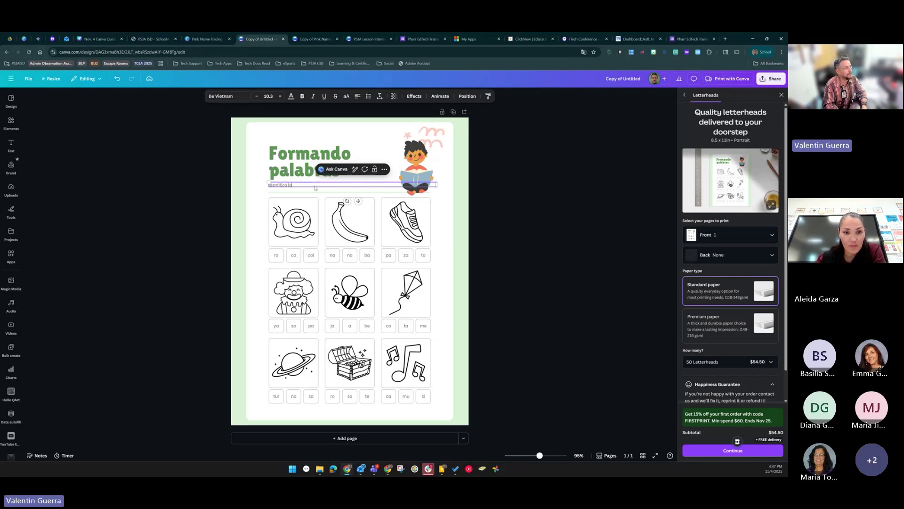
type(" primera silaba")
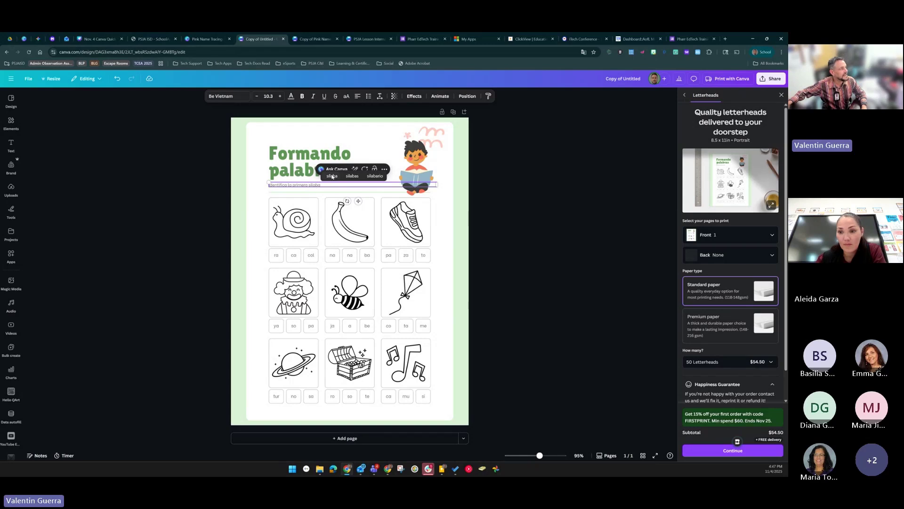
left_click(332, 176)
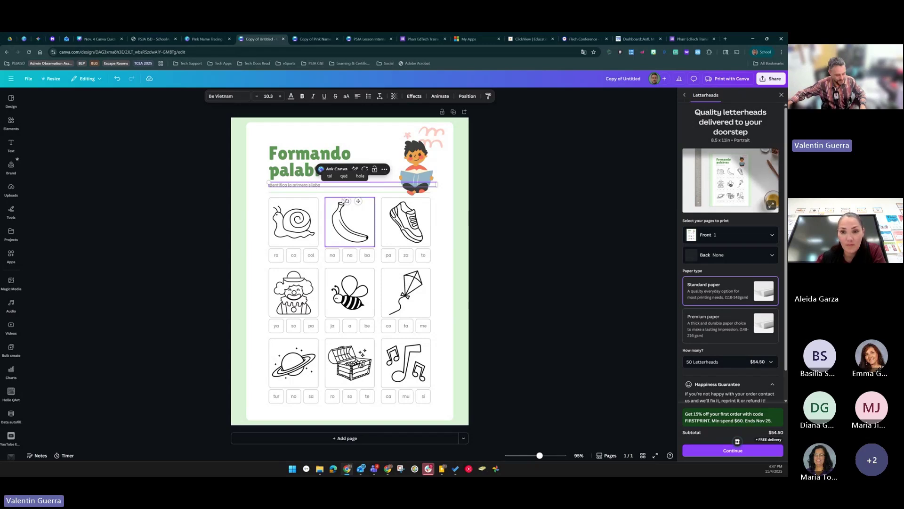
left_click(477, 257)
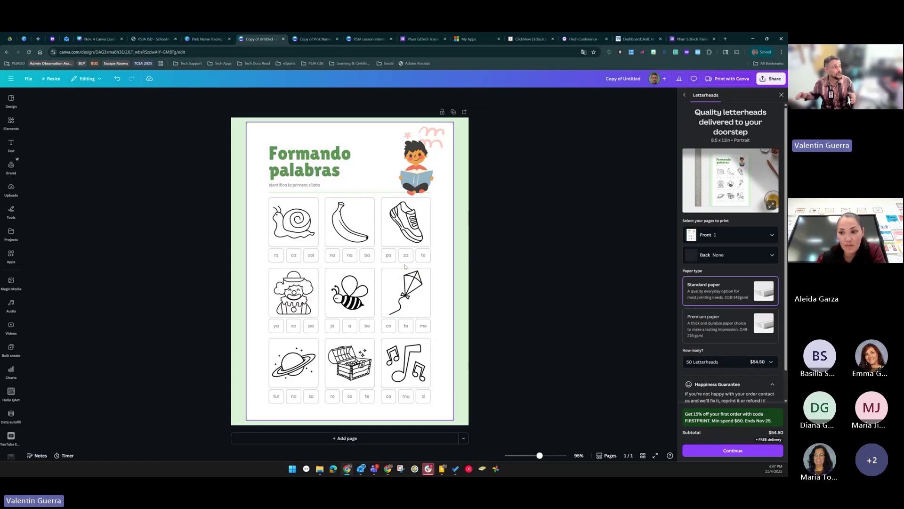
Extend the worksheet's instruction line with "circulando con tu dedo".
left_click(325, 187)
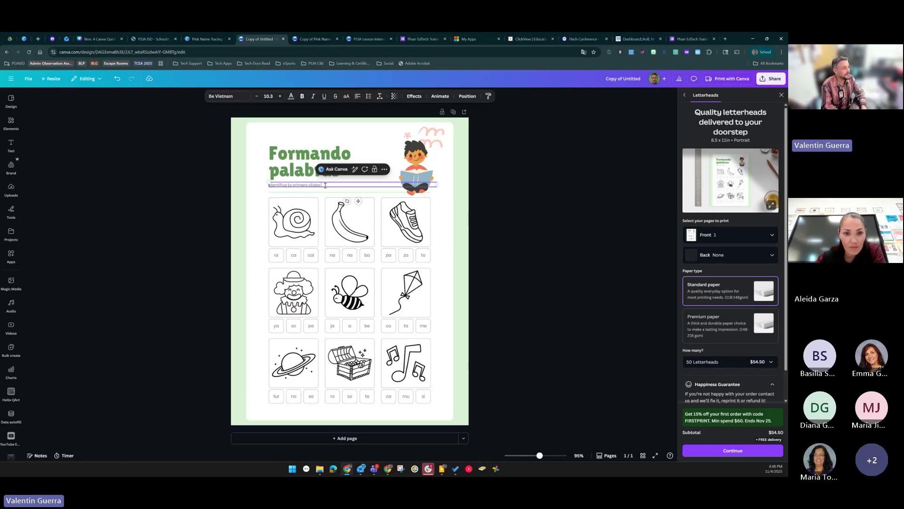
type("lando c")
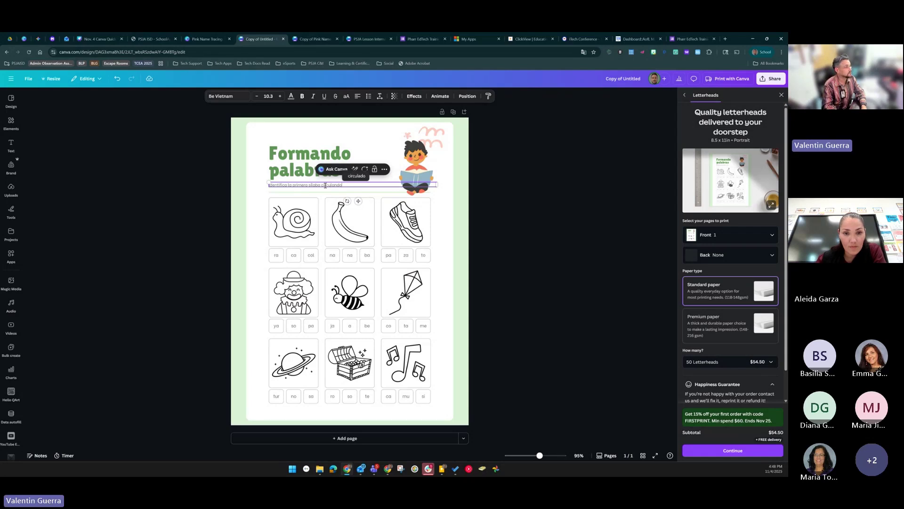
type("o")
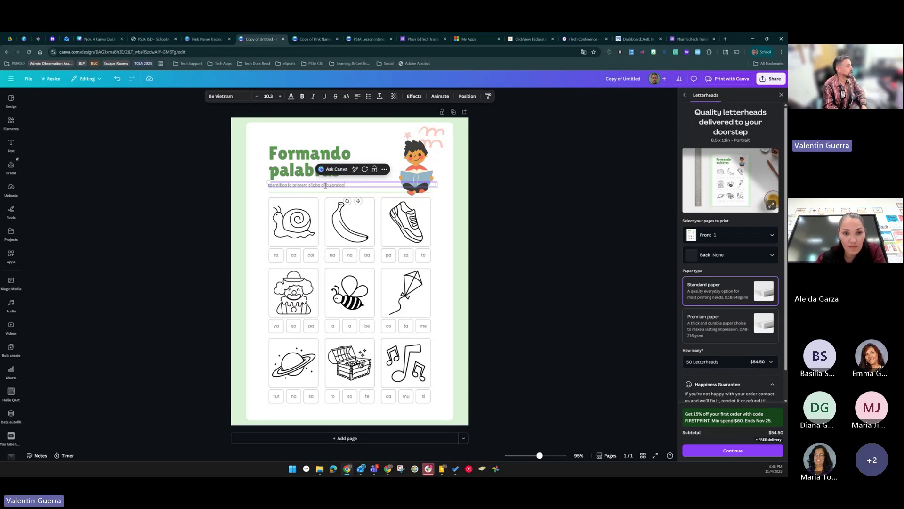
type("n tu dedo")
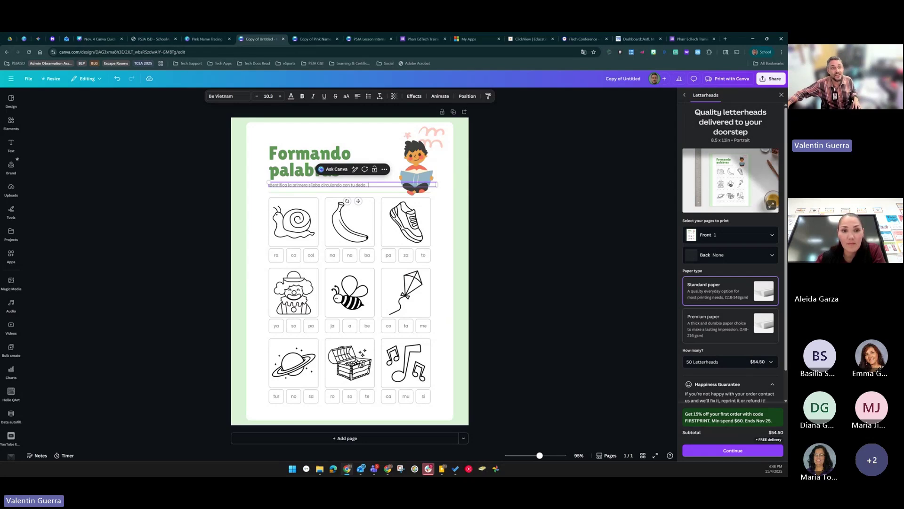
Start sharing the Formando palabras worksheet to Google Classroom from the design's full list of publishing options.
left_click(775, 79)
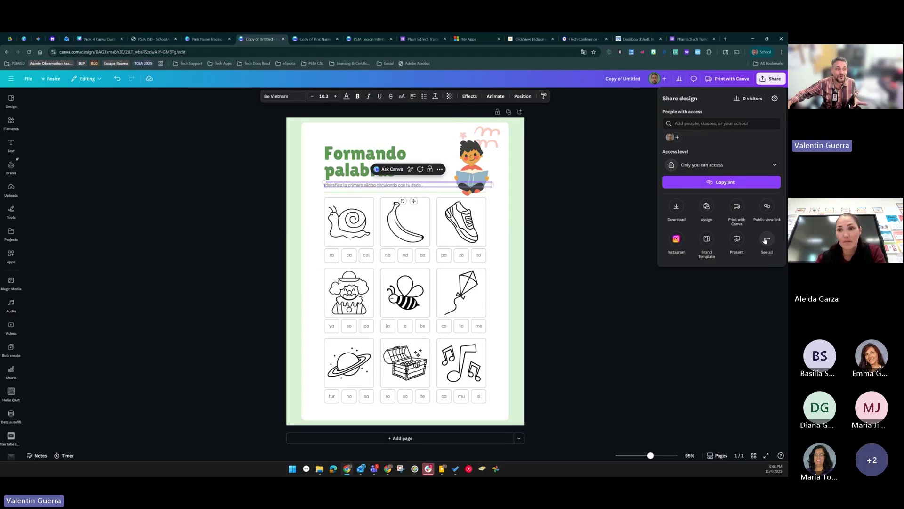
left_click(767, 241)
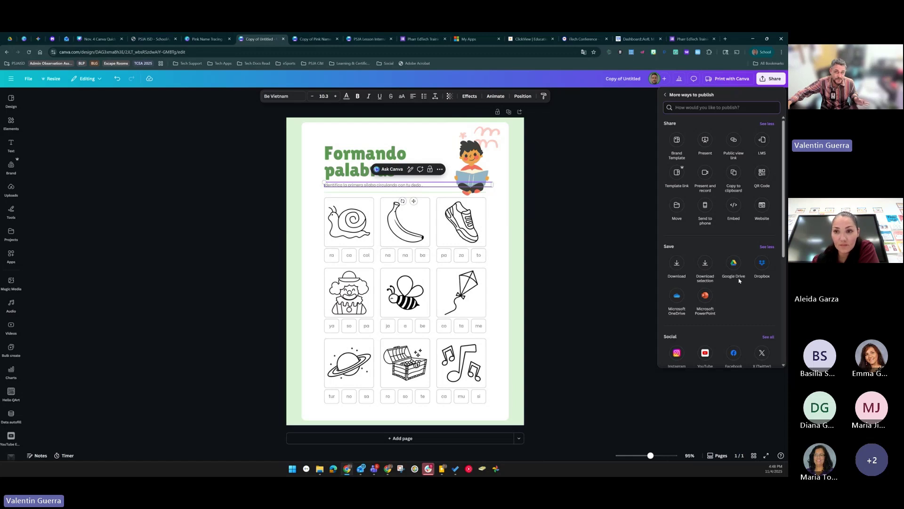
scroll(760, 285, "down", 5)
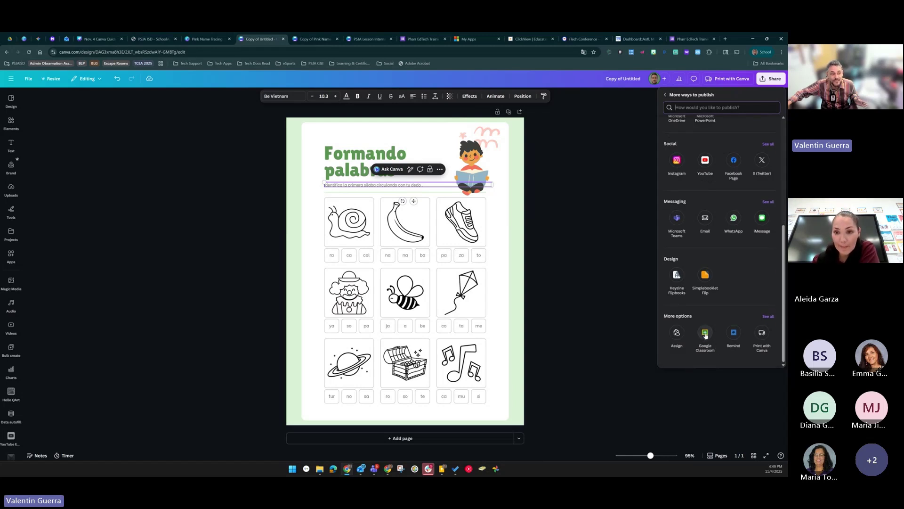
left_click(706, 333)
left_click(722, 191)
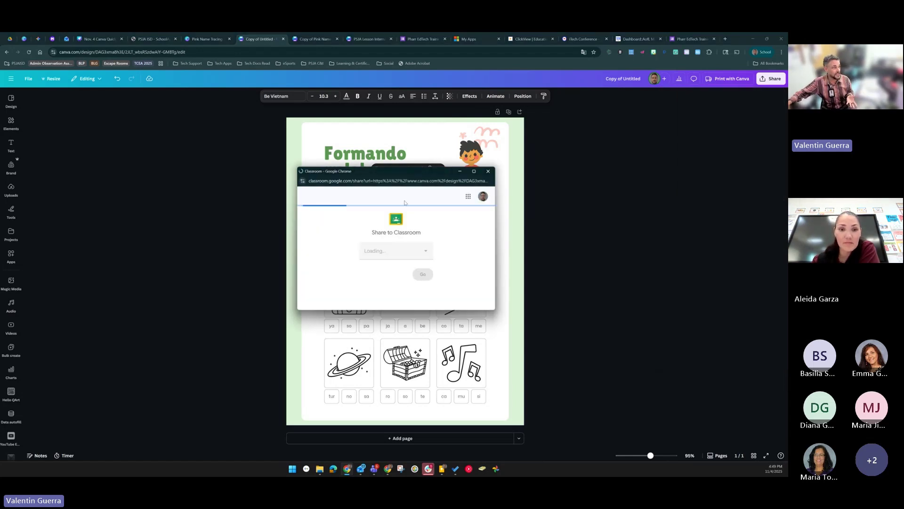
Set the Classroom share to the 5th Grade Science Lab class with the Create assignment action, then close the share window without posting.
left_click(408, 252)
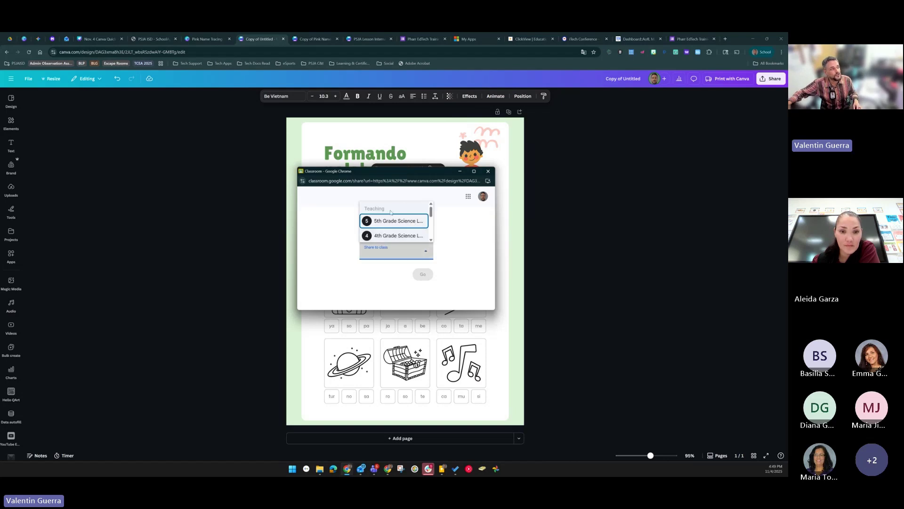
scroll(391, 215, "down", 3)
scroll(391, 216, "up", 3)
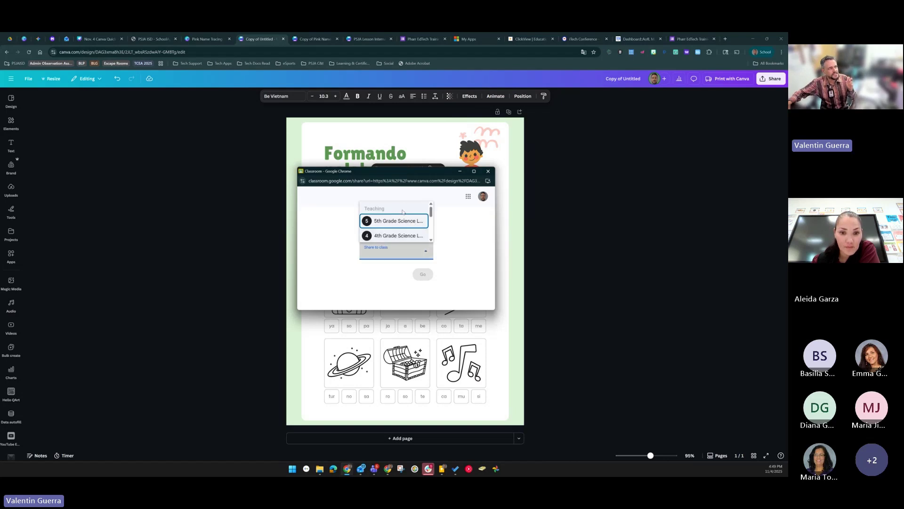
scroll(403, 212, "down", 2)
scroll(403, 212, "up", 2)
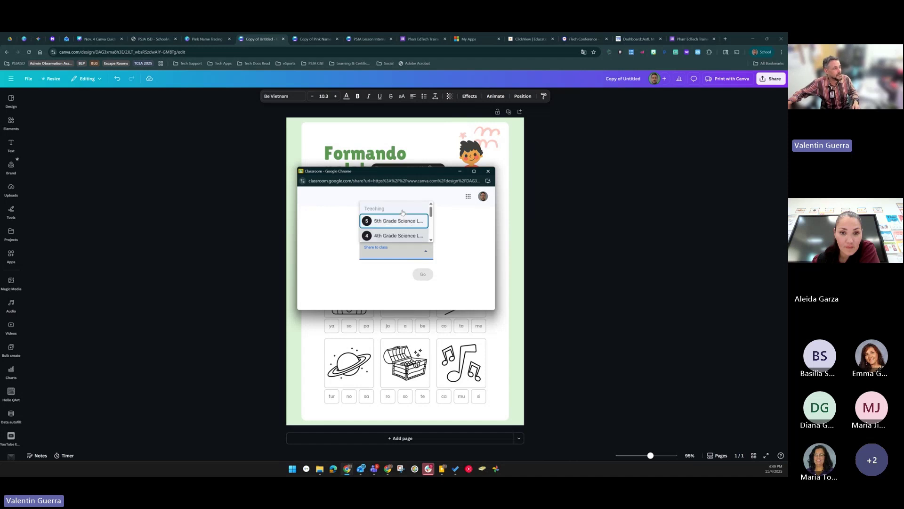
scroll(403, 212, "down", 4)
scroll(400, 214, "down", 1)
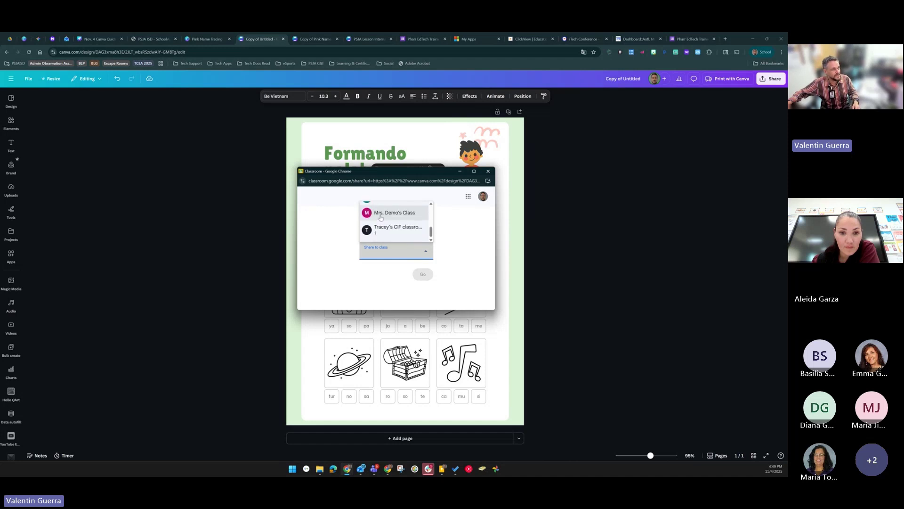
scroll(391, 226, "up", 5)
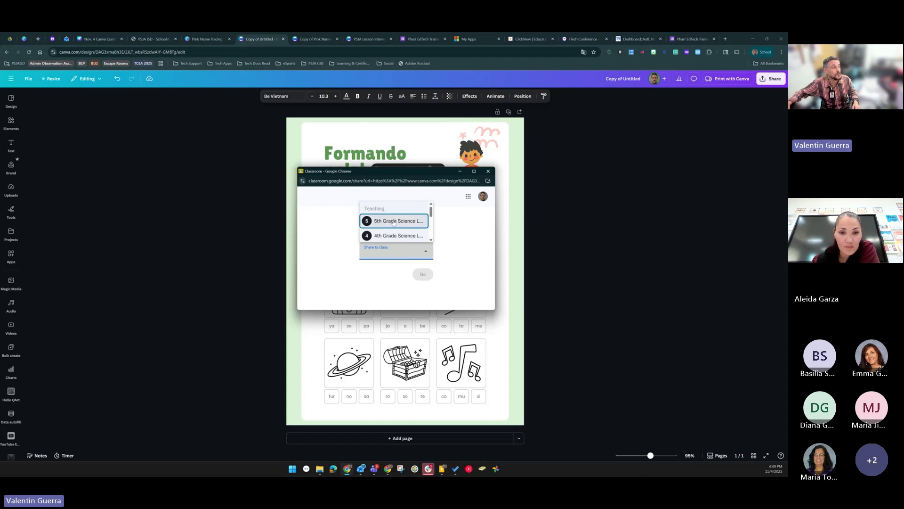
left_click(393, 220)
left_click(411, 276)
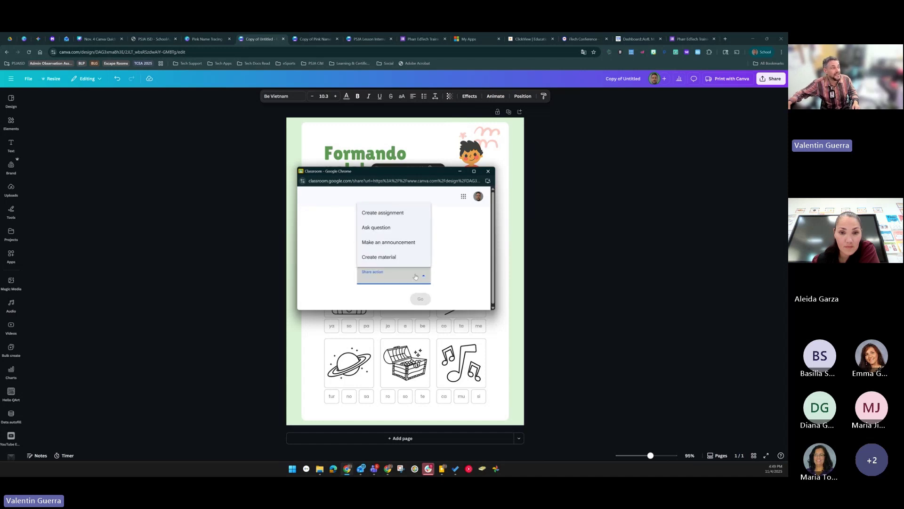
left_click(402, 210)
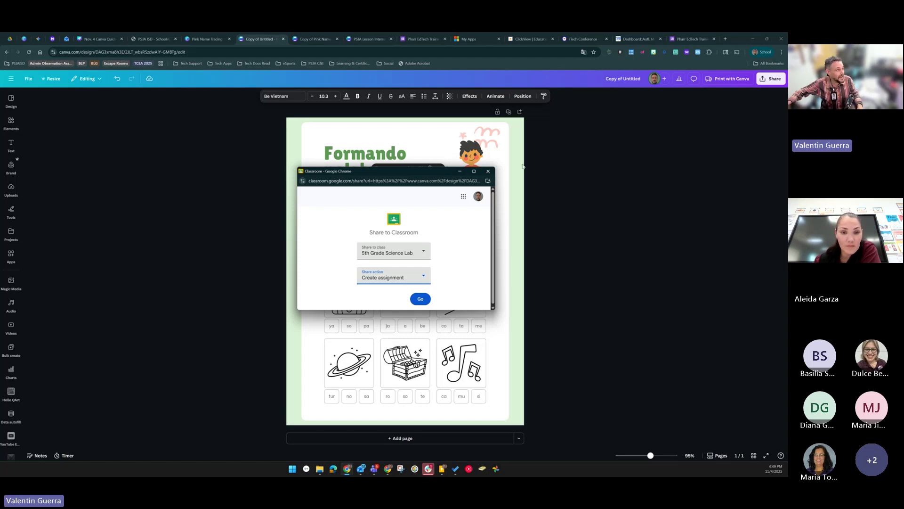
left_click(488, 172)
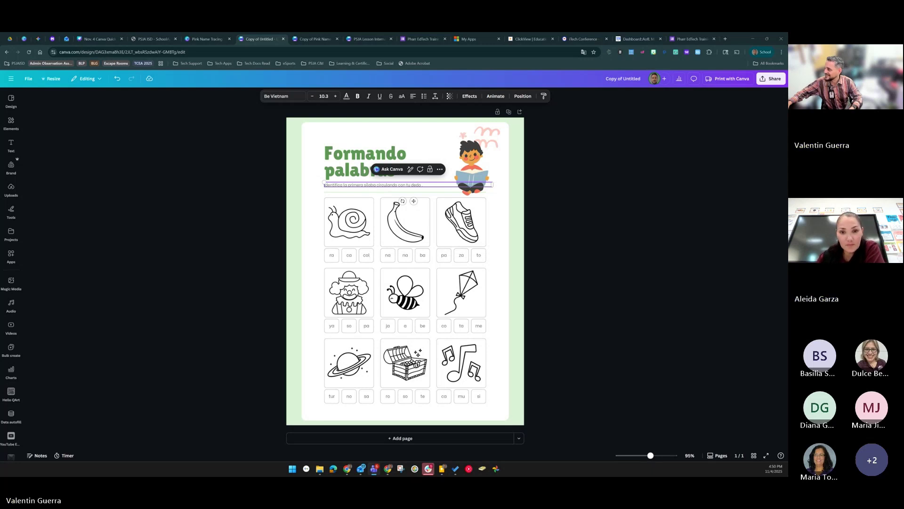
Return to the Canva training slides, present them full screen and advance to the "Matching & other sheets" slide.
left_click(99, 39)
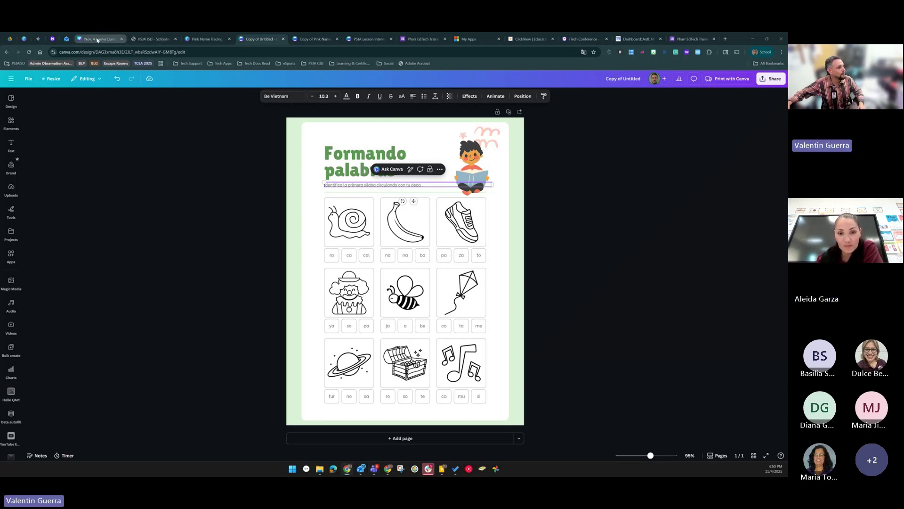
key("ctrl+alt+p")
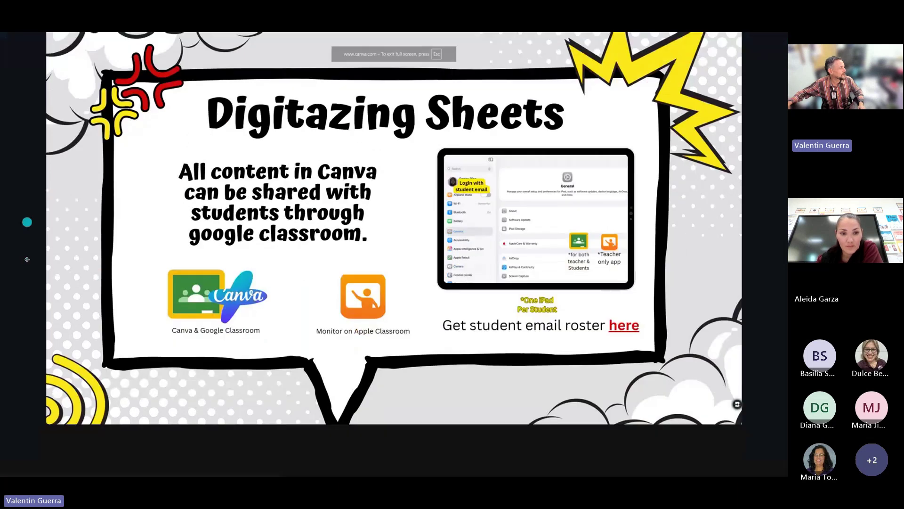
key("Right")
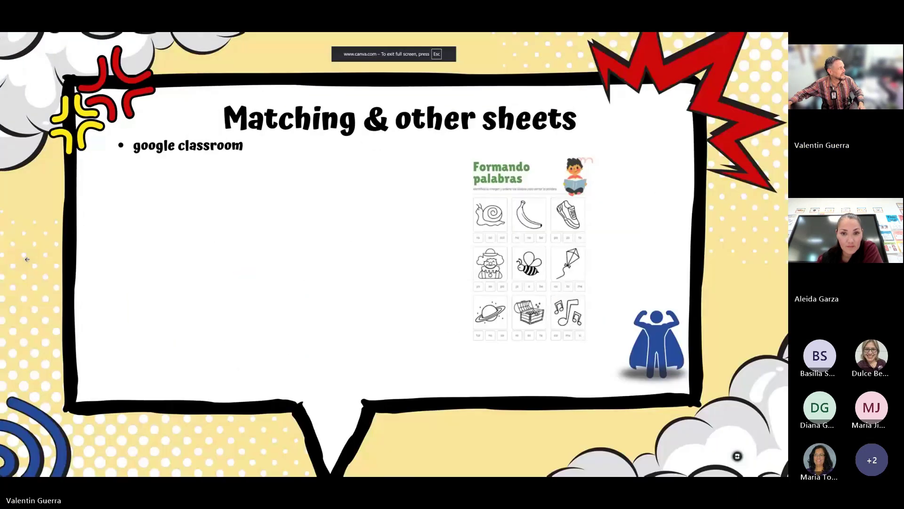